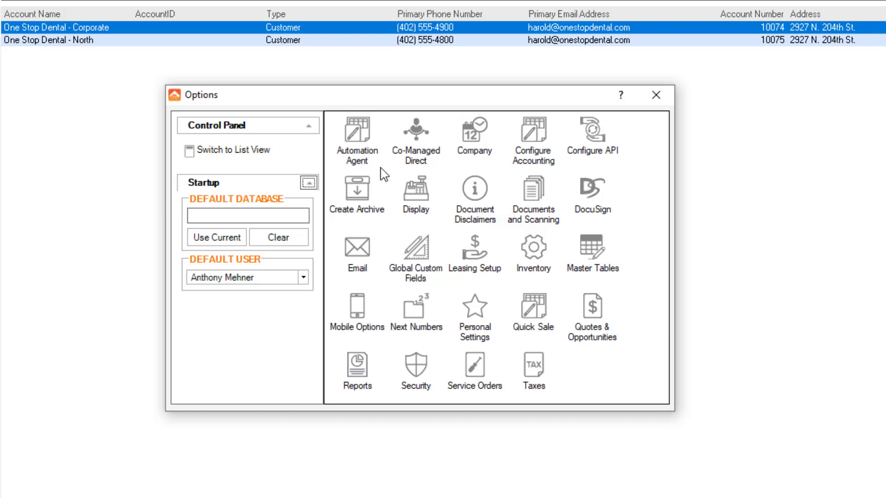
- Enable Auto Invoicing in the Automation Agent options, with eligible invoiced orders closed and tasks completed for closed orders
double_click(373, 163)
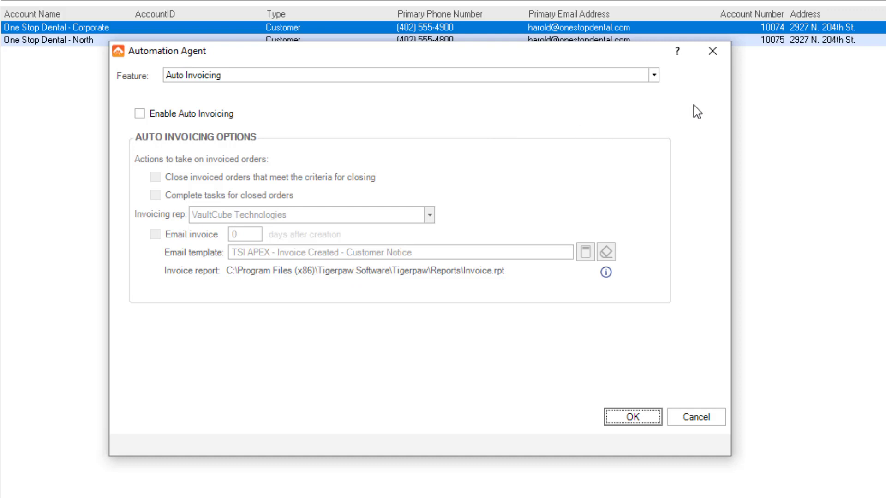
click(654, 76)
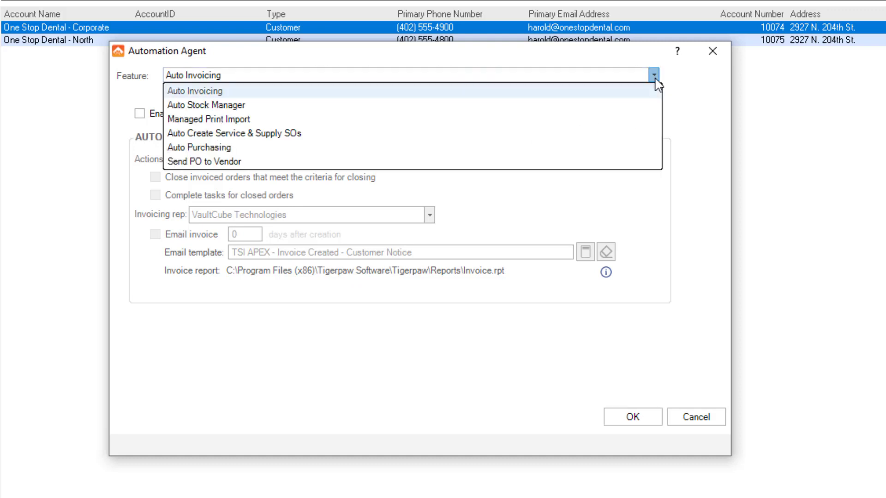
click(621, 91)
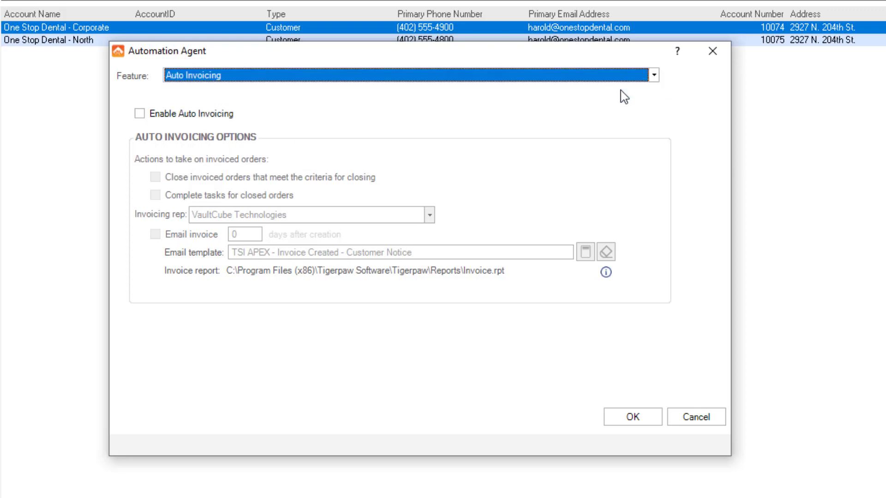
click(139, 113)
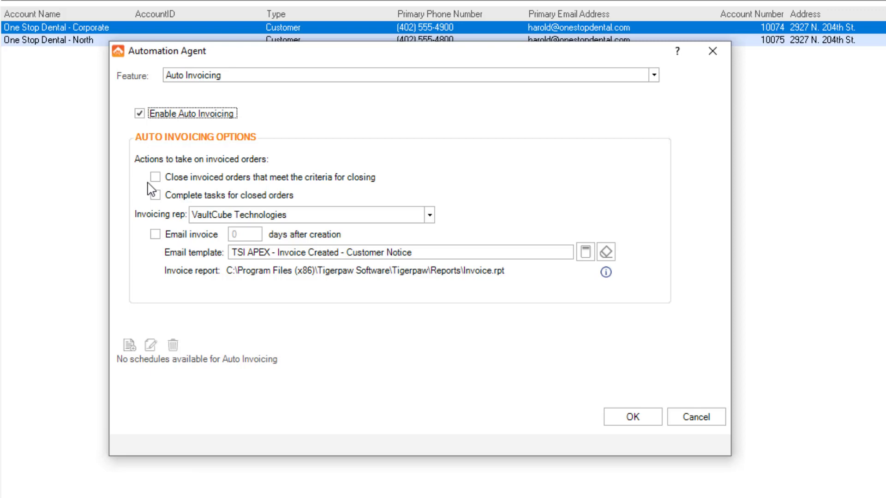
click(159, 180)
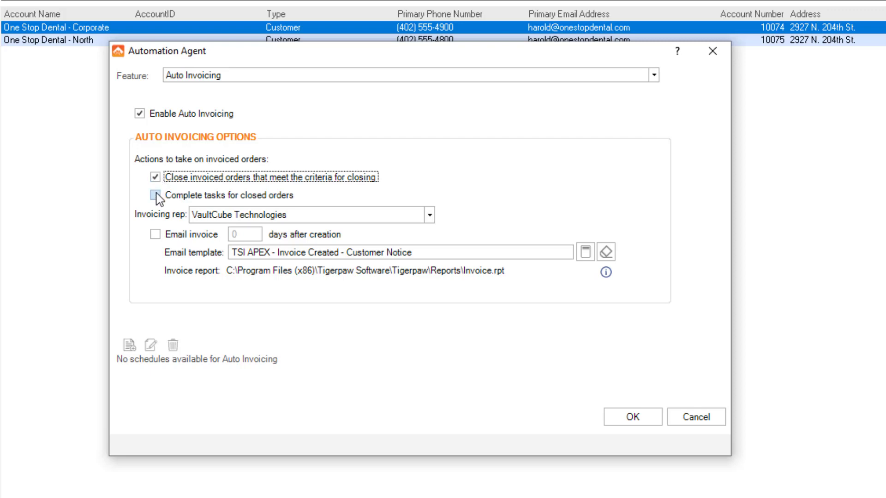
click(156, 196)
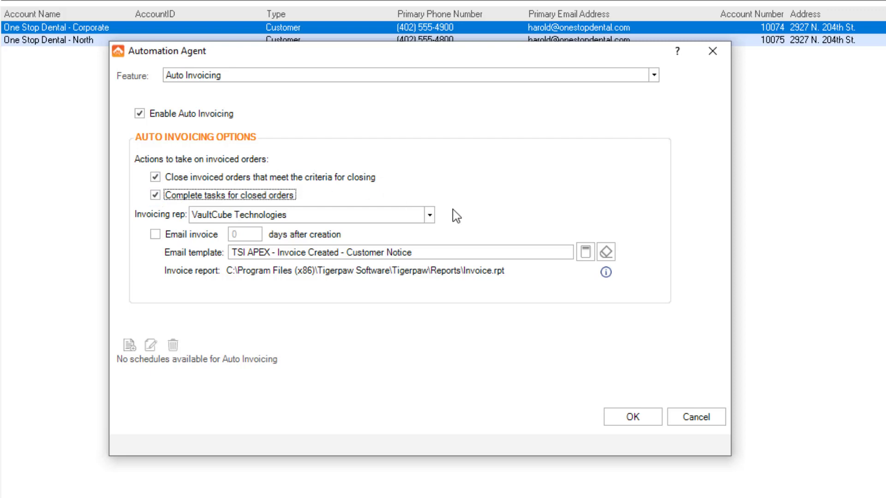
- Set the invoicing rep to Accounting Department and have invoices emailed 1 day after creation
click(430, 216)
drag(429, 287, 421, 239)
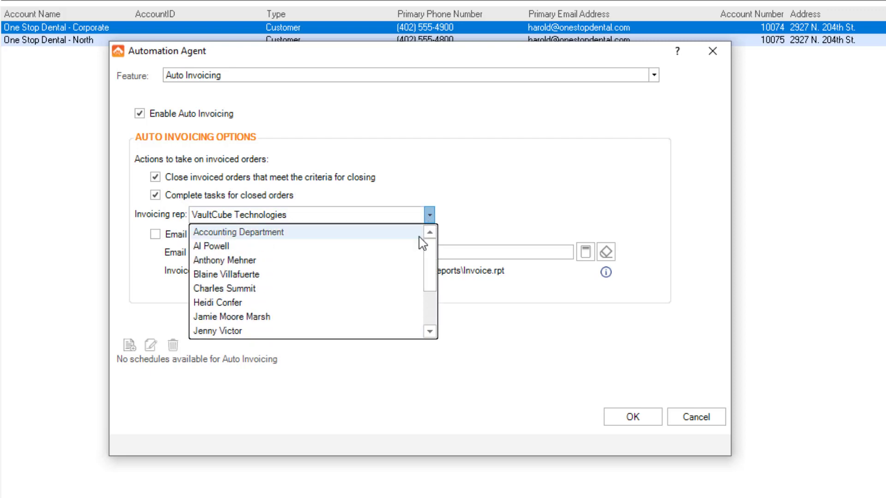
click(408, 238)
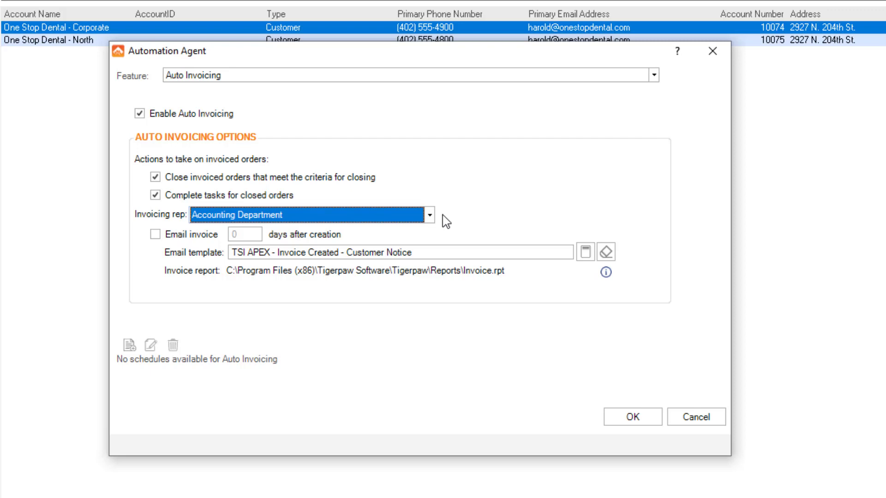
click(155, 234)
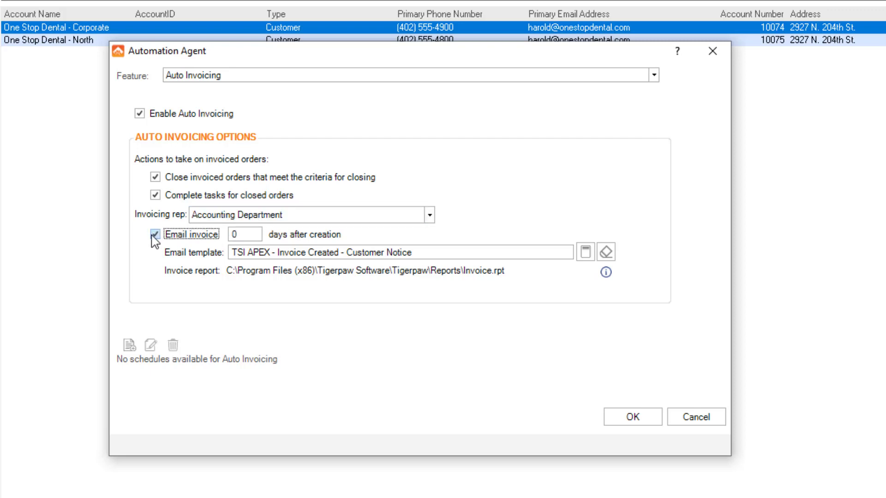
double_click(235, 236)
text(1)
- Add an auto-invoicing schedule named "Invoicing Check - Morning", described as "Look for and invoice SOs ready for invoice every morning", running every weekday
click(128, 347)
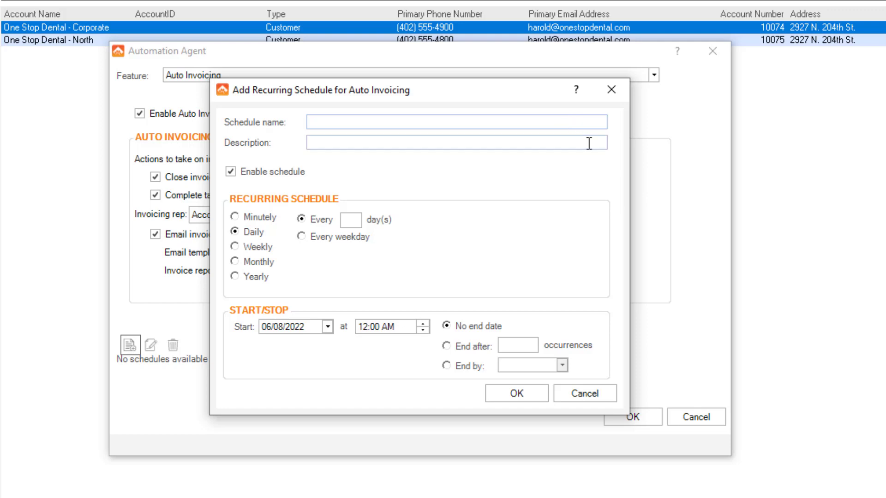
text(Invoicing Check - Morning)
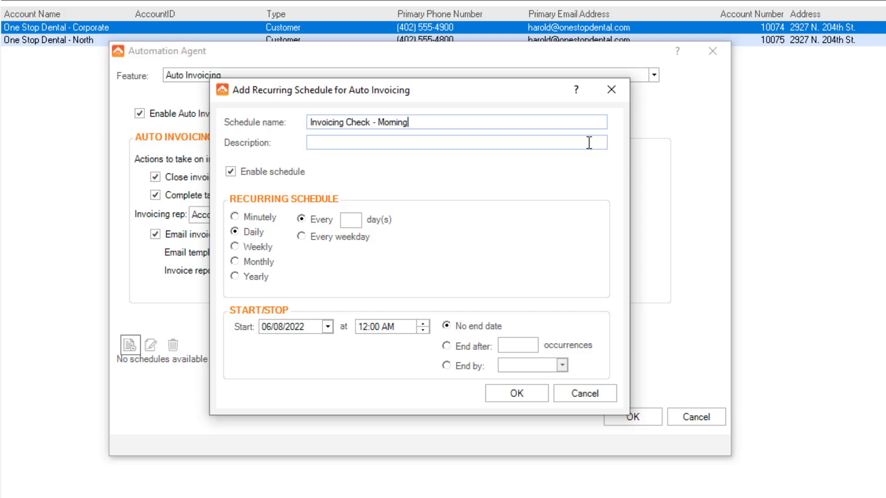
click(589, 144)
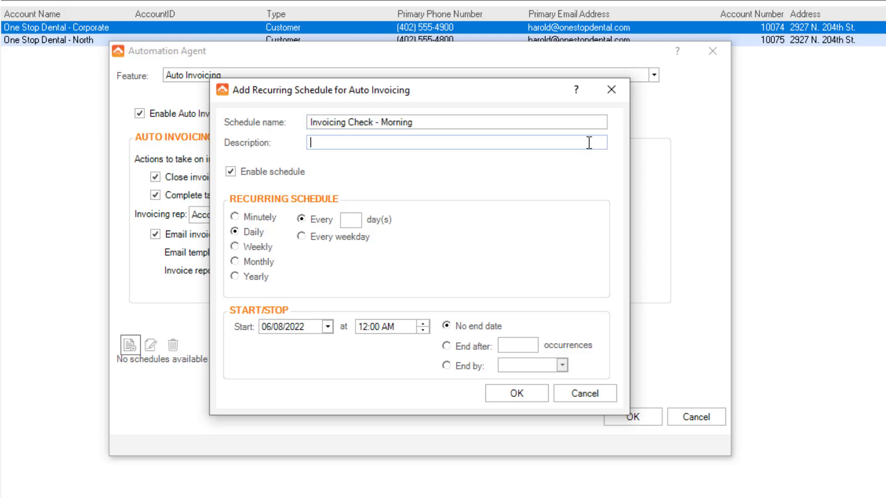
text(Look for and invoice SOs ready for invoice every morning)
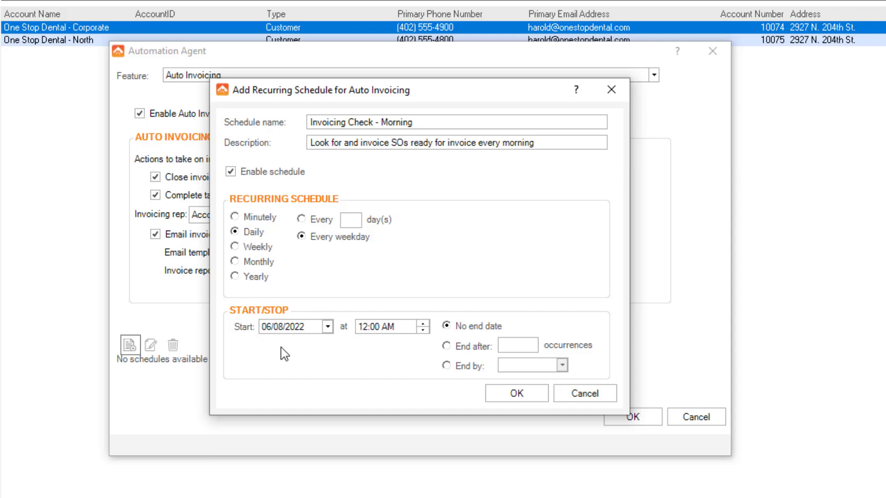
- Adjust the recurring schedule's start time, then save the schedule and the auto-invoicing settings
click(422, 331)
click(423, 330)
click(422, 331)
click(519, 397)
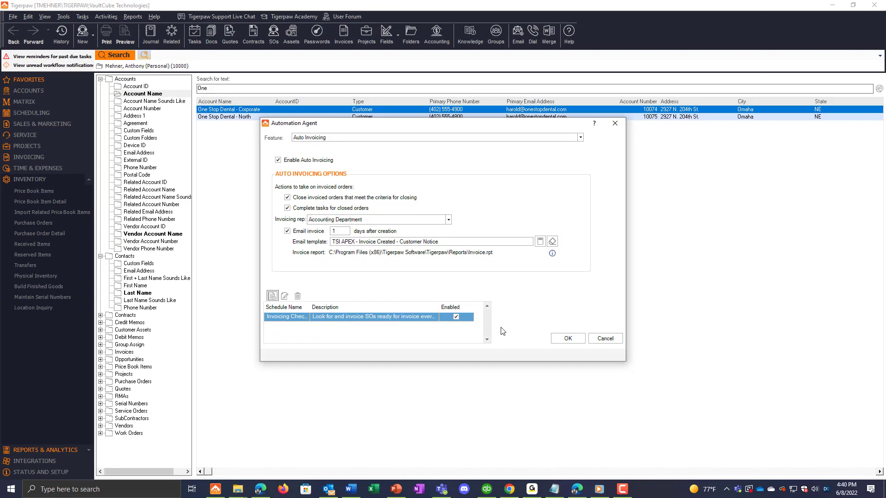
click(554, 340)
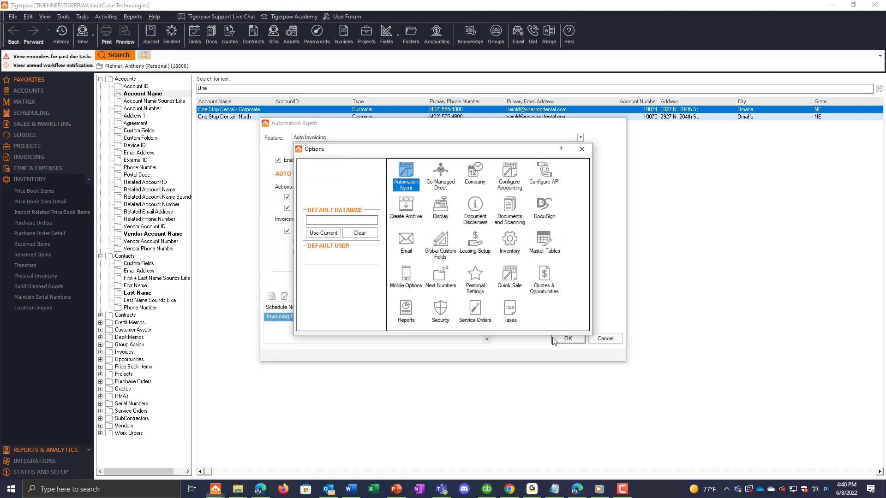
click(582, 149)
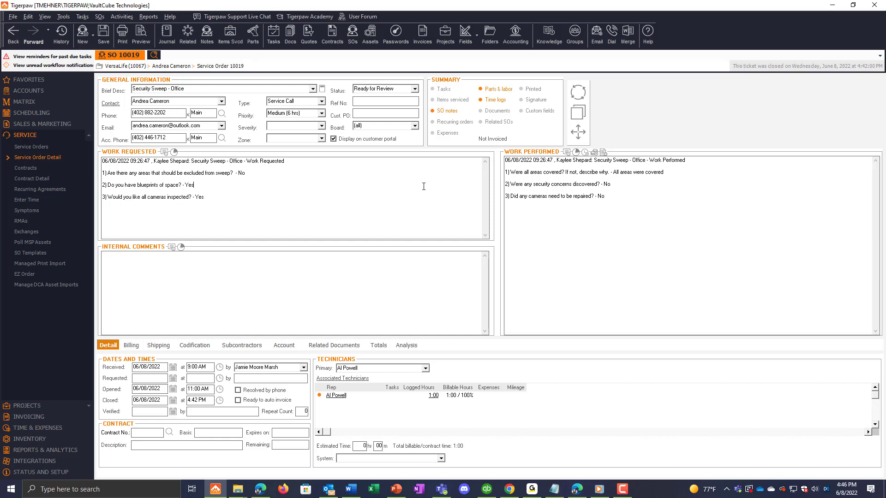
- Check the PW-750BE750 item detail on the Security Sweep - Office service order and fill all non-serialized open items
click(510, 93)
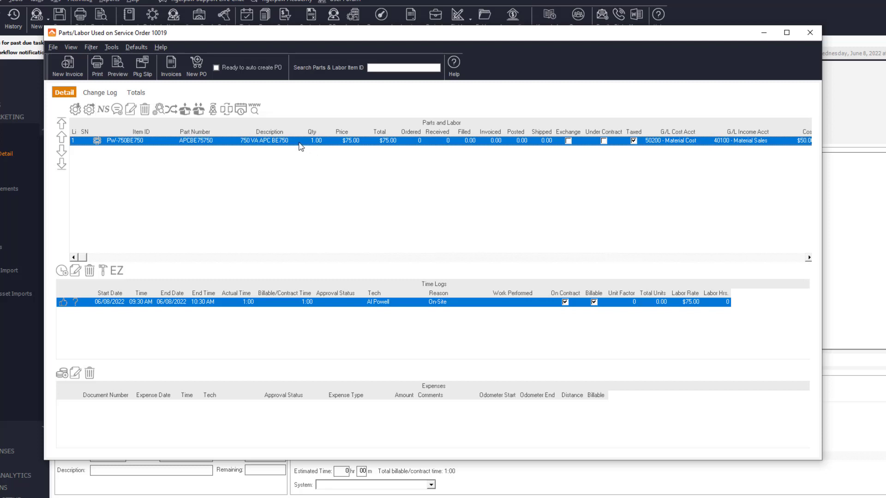
double_click(298, 141)
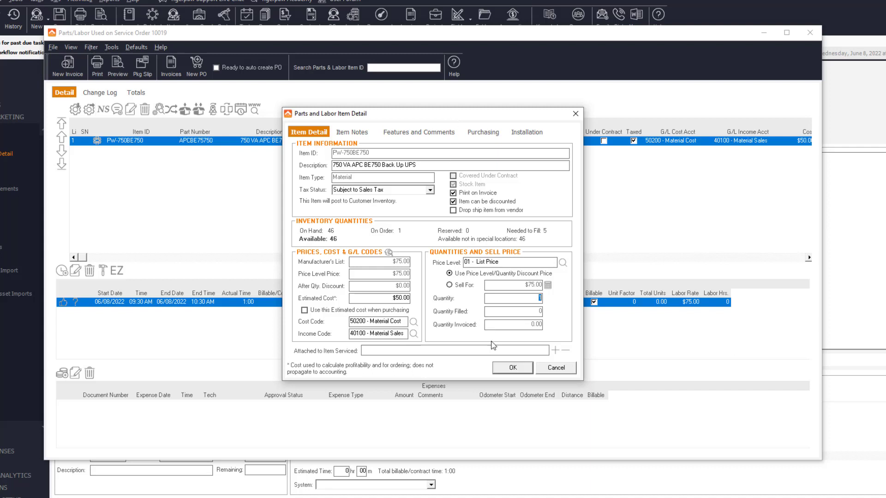
click(508, 368)
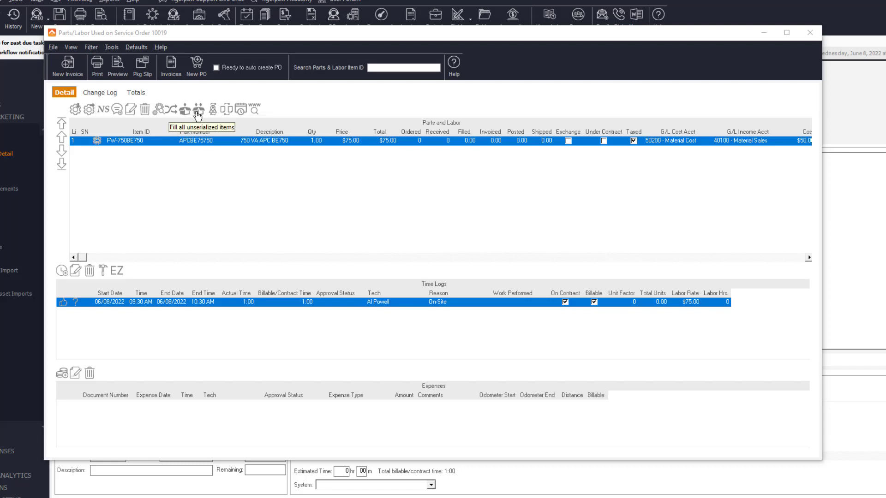
click(197, 111)
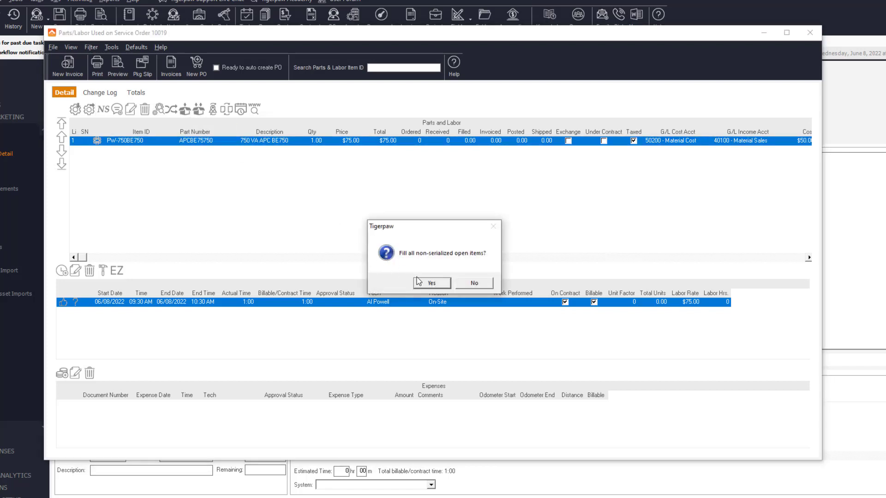
click(422, 283)
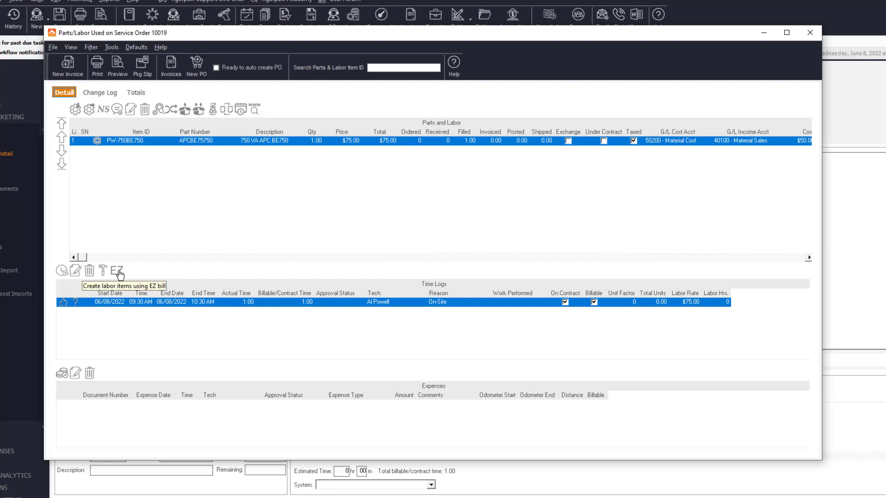
- Create the On-Site Labor item from the service order's time log using EZ Bill
click(119, 273)
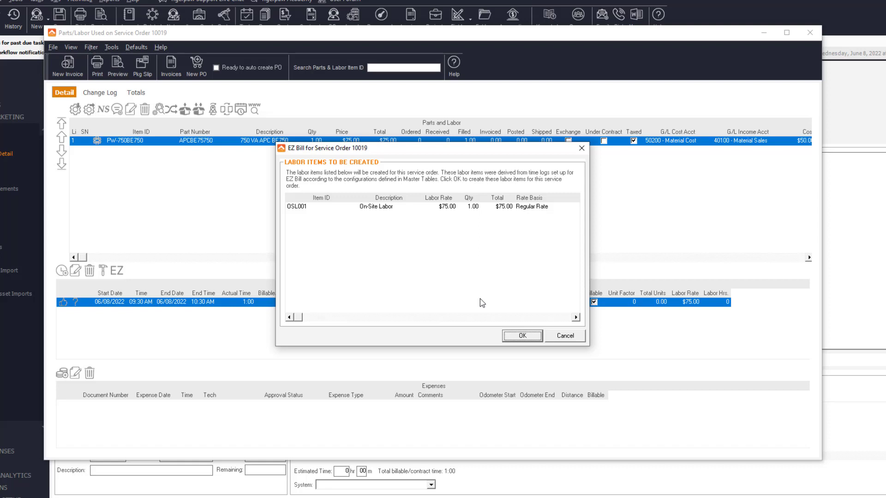
click(516, 338)
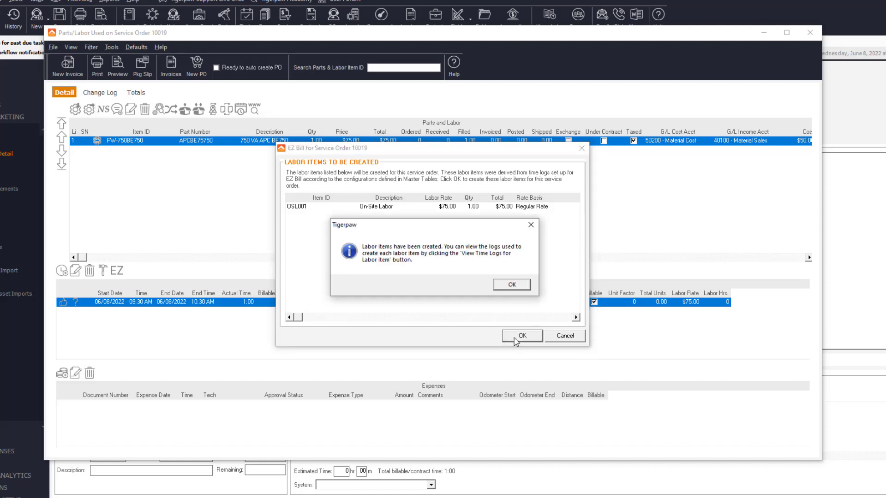
click(512, 286)
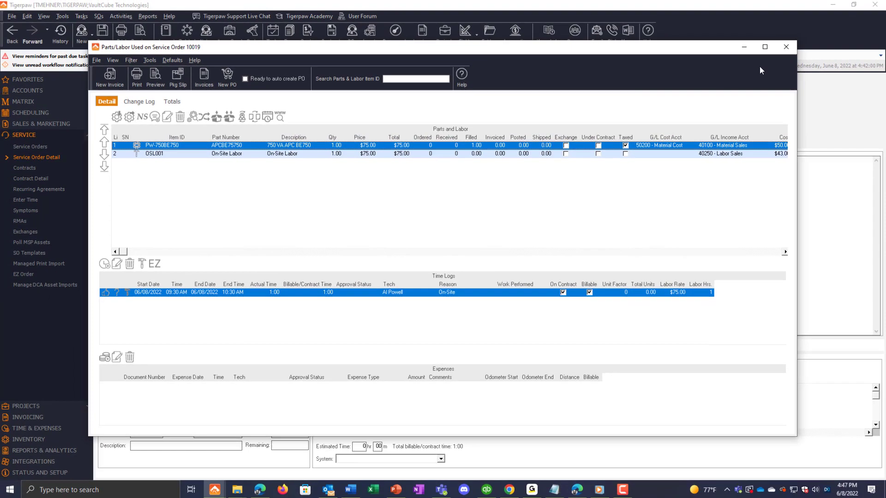
- Close the parts and labor window and mark the service order as ready to auto invoice
click(782, 50)
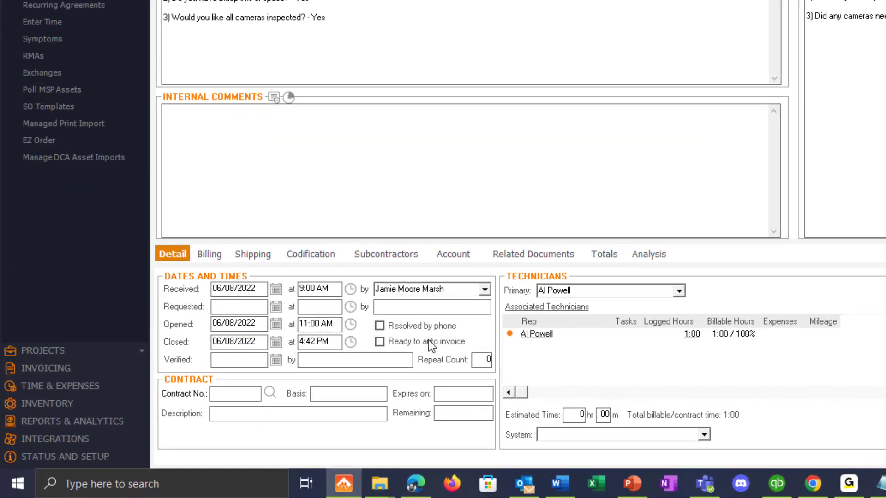
click(429, 341)
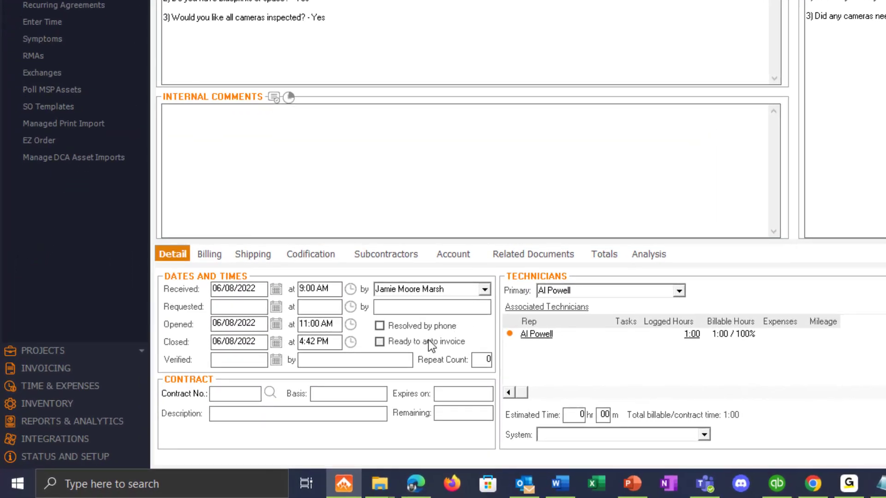